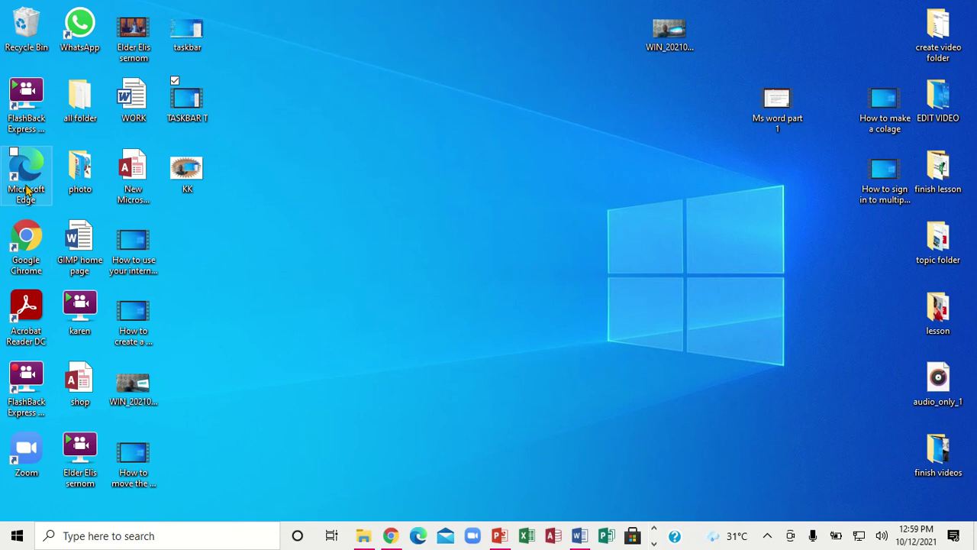
Step: Restore the Chrome browser window from the taskbar
click(390, 537)
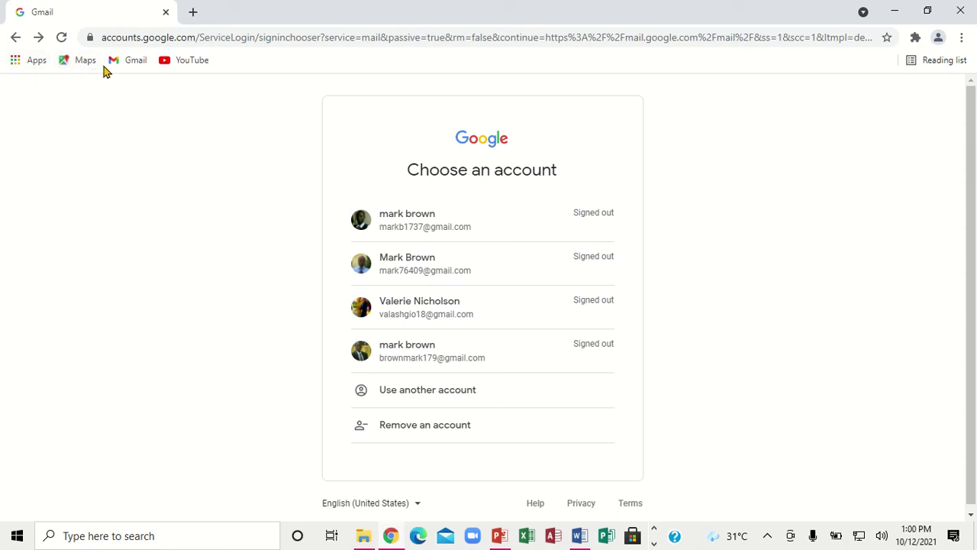
Step: Go to YouTube from the bookmarks bar
click(189, 65)
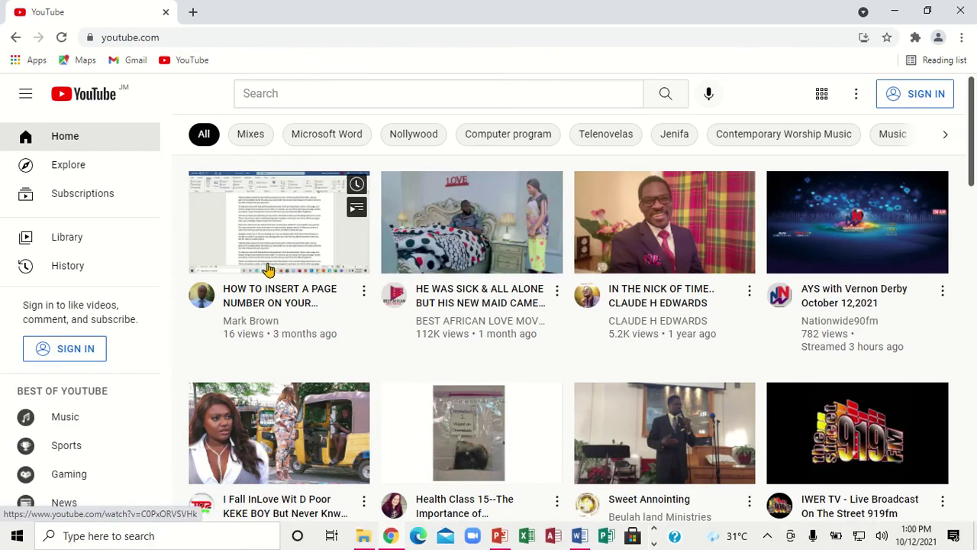
Step: Open and pause the Word page-number tutorial, then try subscribing and dismiss the sign-in prompt
click(283, 234)
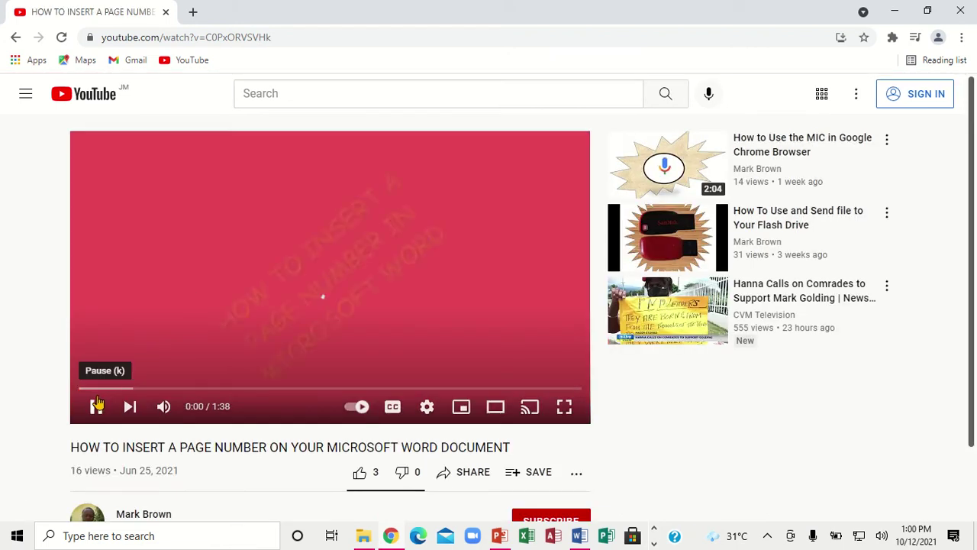
click(96, 404)
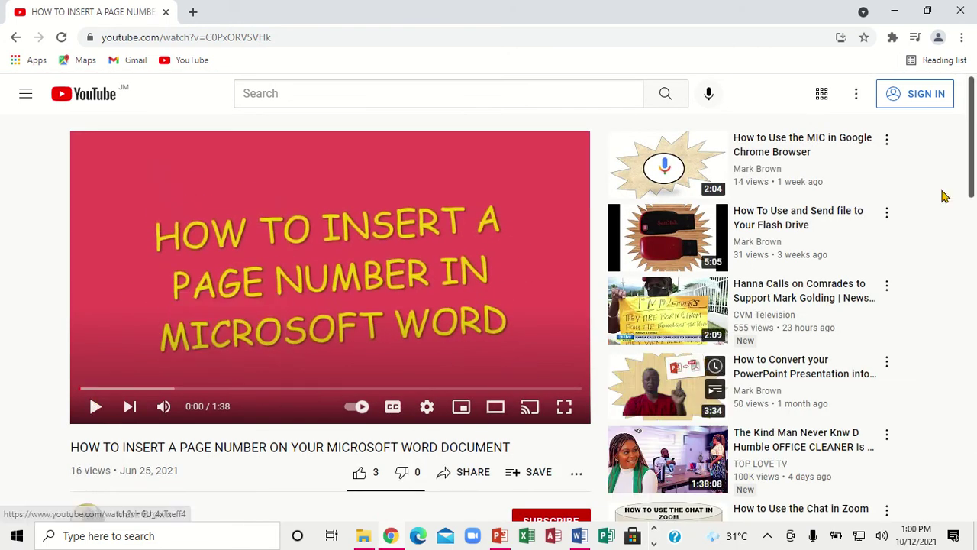
drag(971, 174, 972, 195)
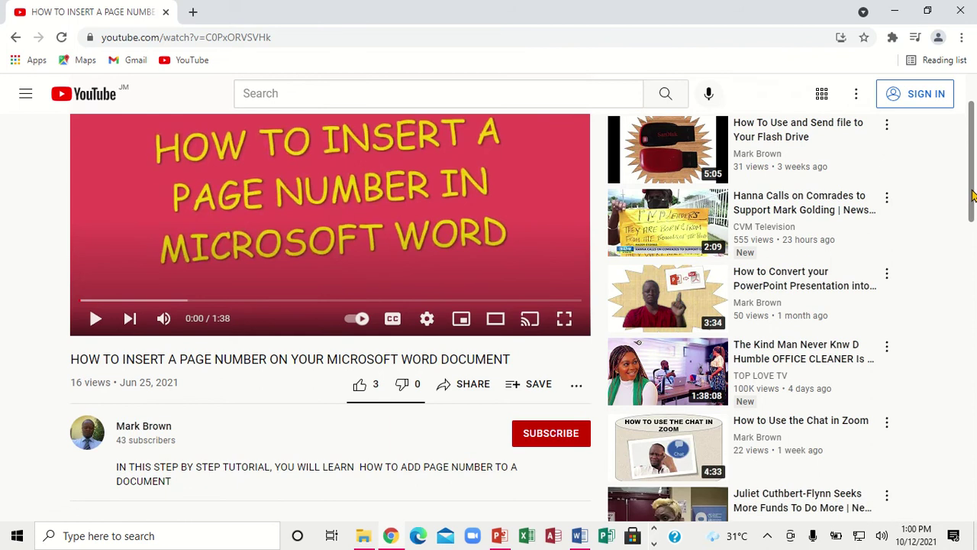
click(546, 432)
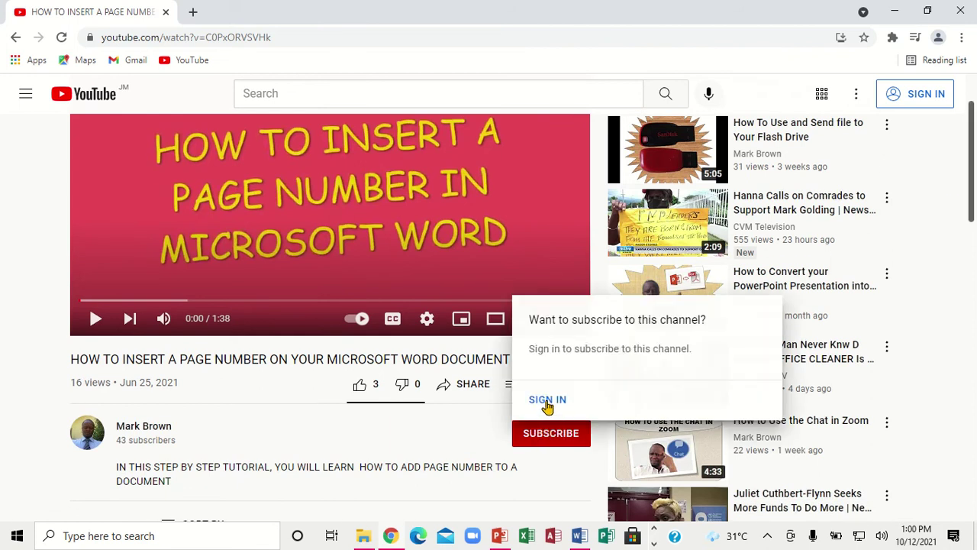
click(540, 442)
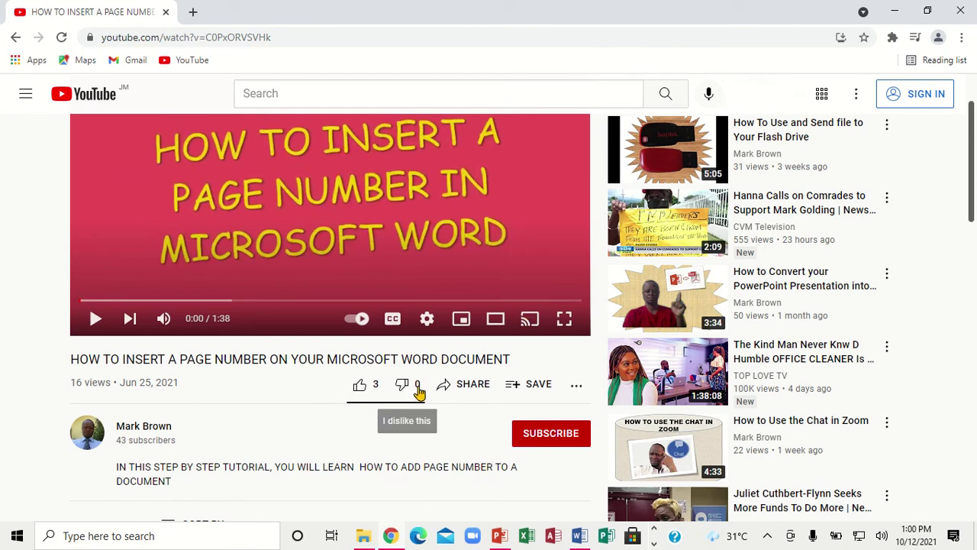
Step: Sign in to YouTube with the first saved Google account and its password
click(916, 96)
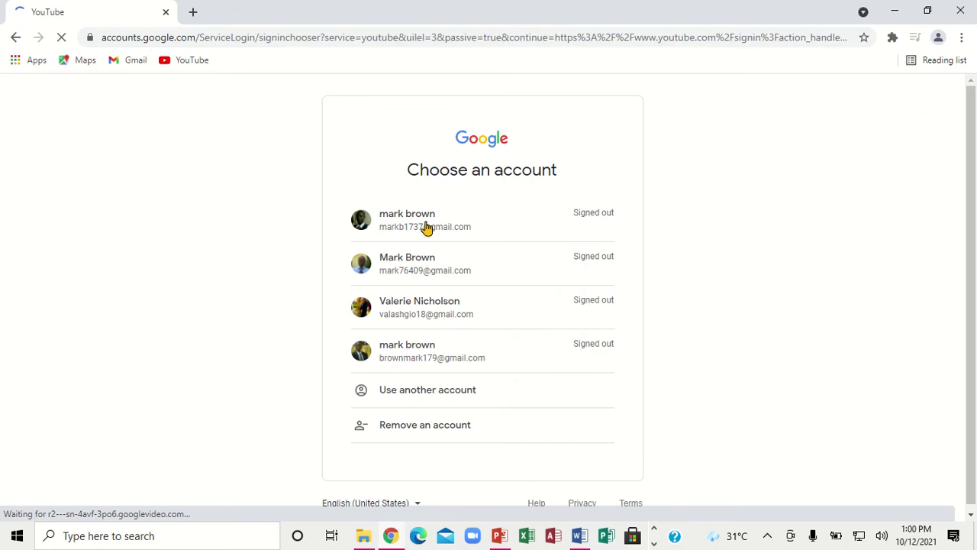
click(432, 220)
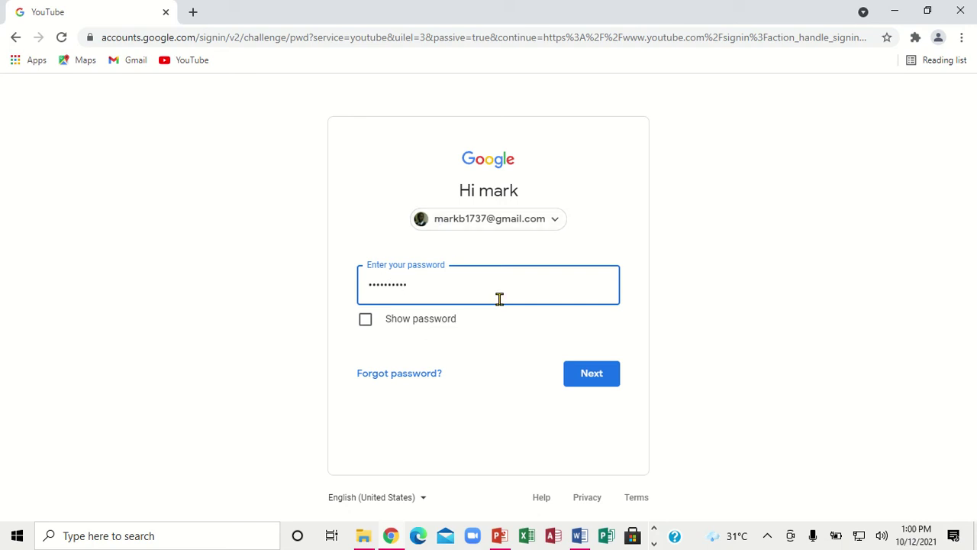
click(583, 370)
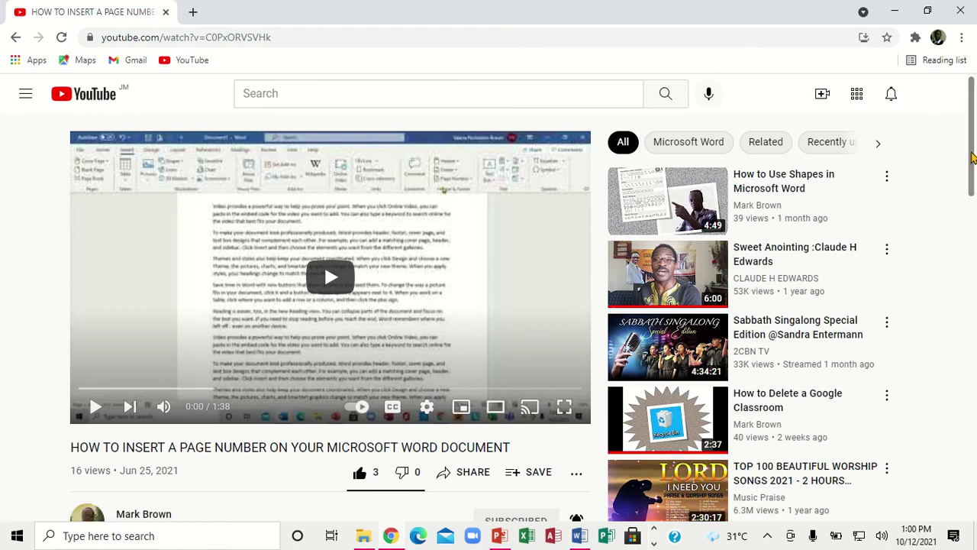
Step: Unsubscribe and resubscribe to the channel, then set its notification bell to All
drag(972, 157, 972, 200)
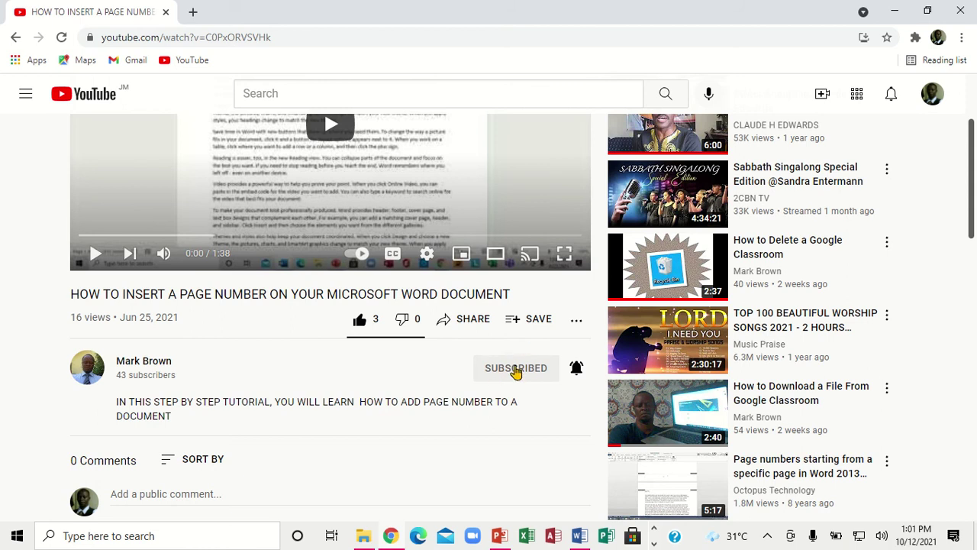
click(516, 371)
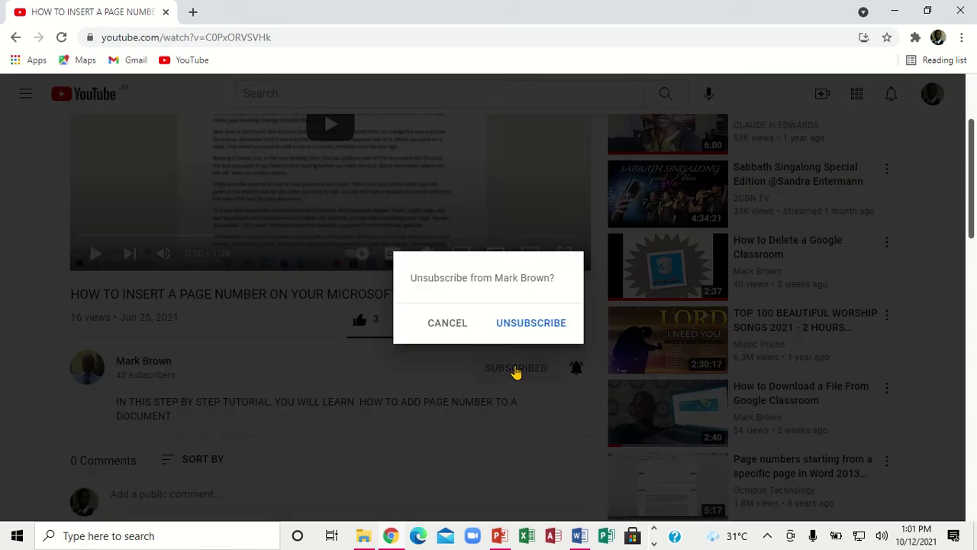
click(530, 329)
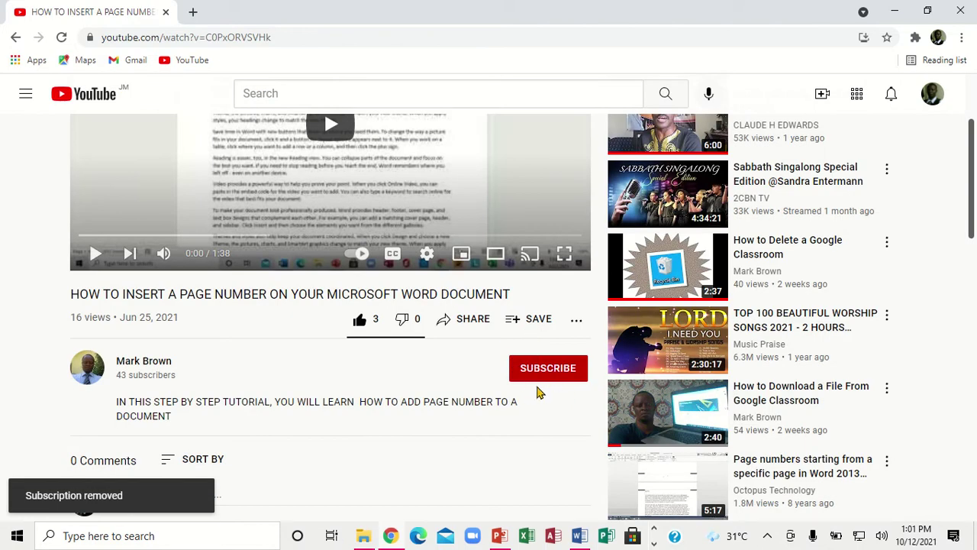
click(547, 370)
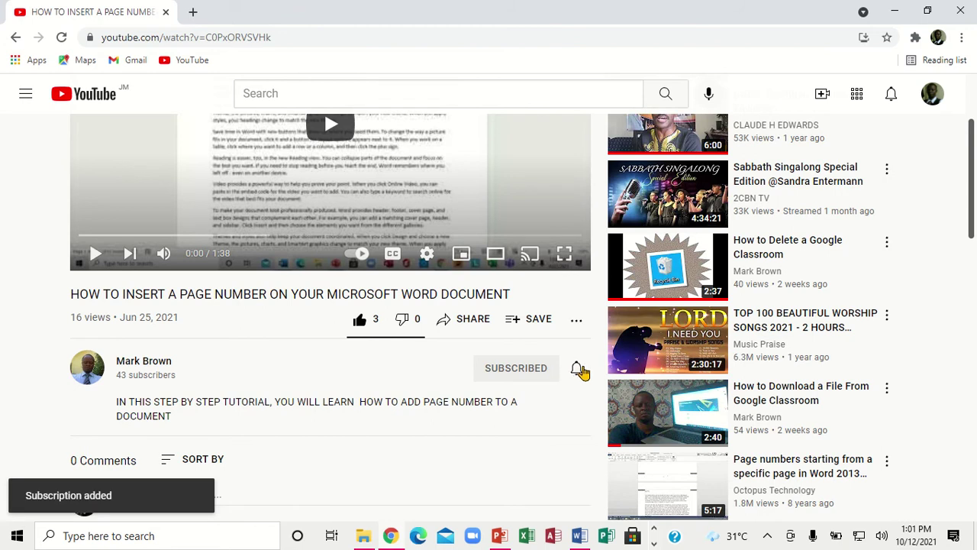
click(578, 368)
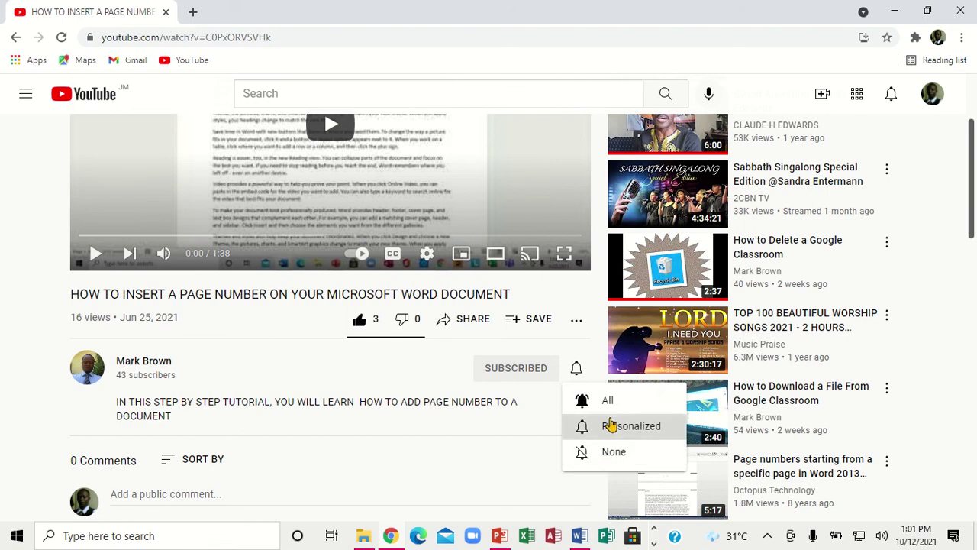
click(611, 400)
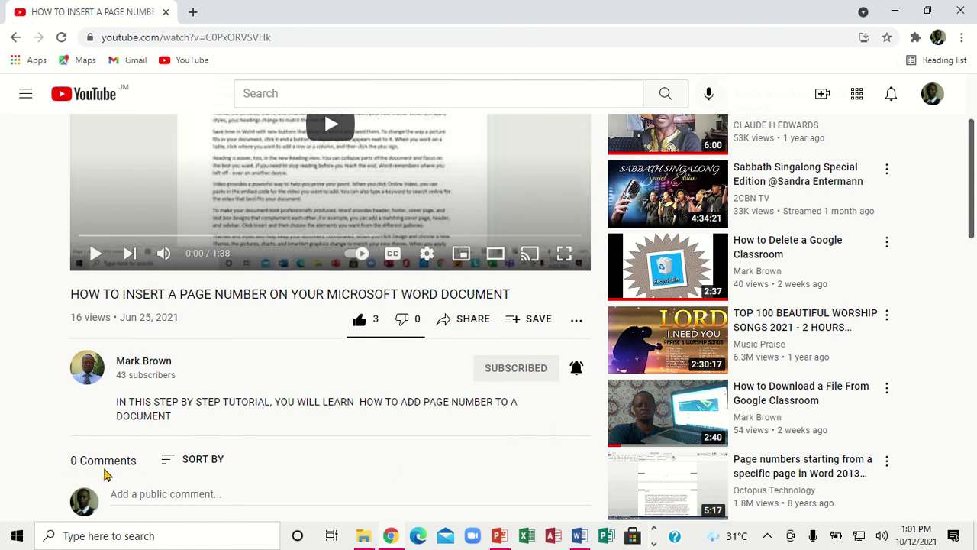
Step: Post the comment 'Good video' under the tutorial and give it a like
click(197, 493)
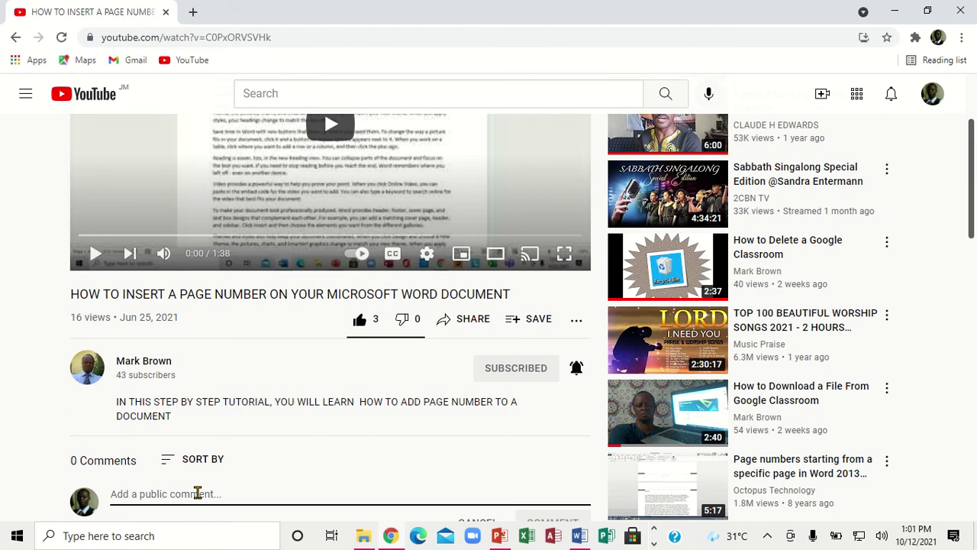
text(Good video)
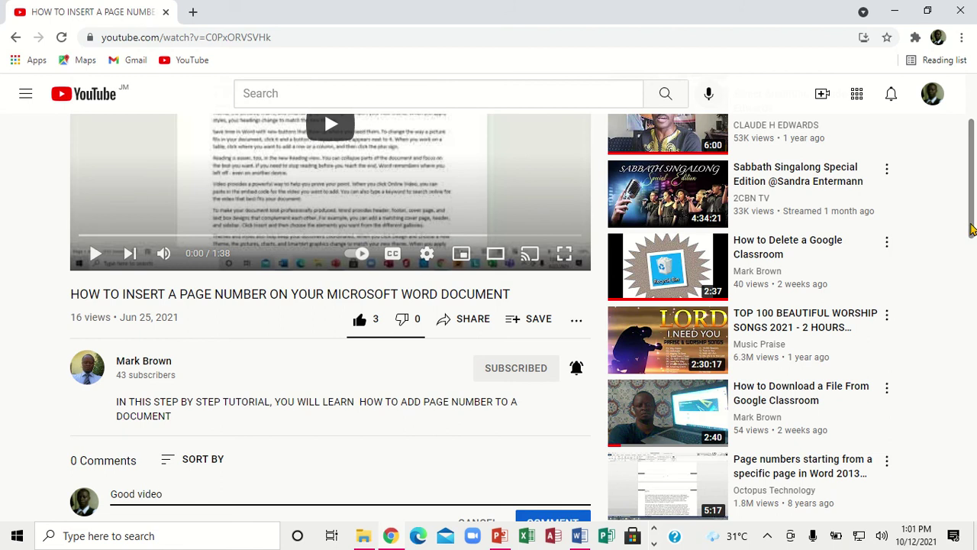
scroll(971, 229, down, 2)
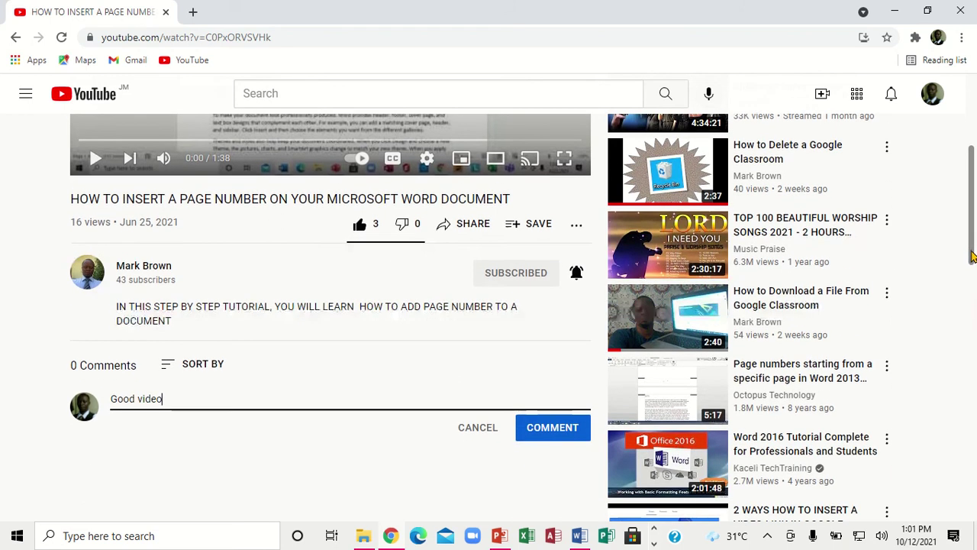
click(542, 430)
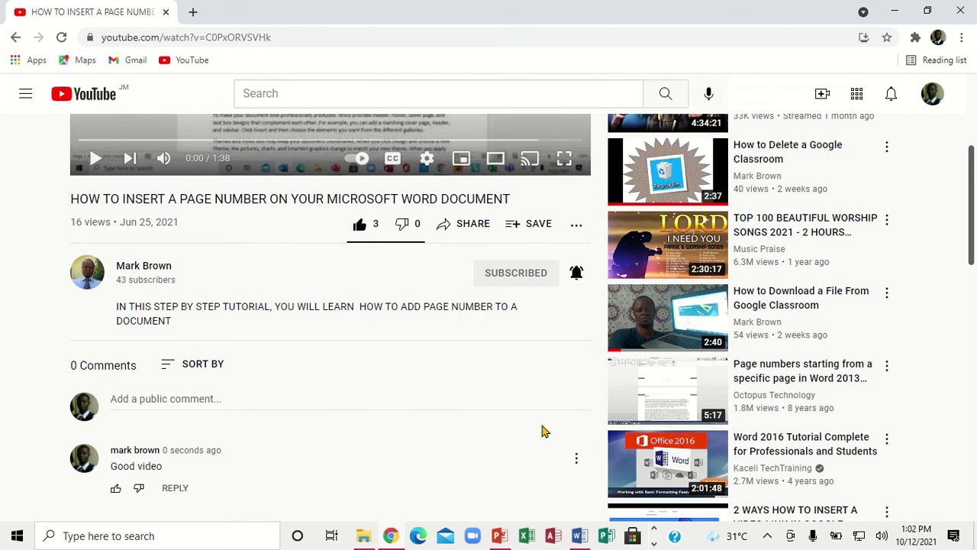
click(116, 490)
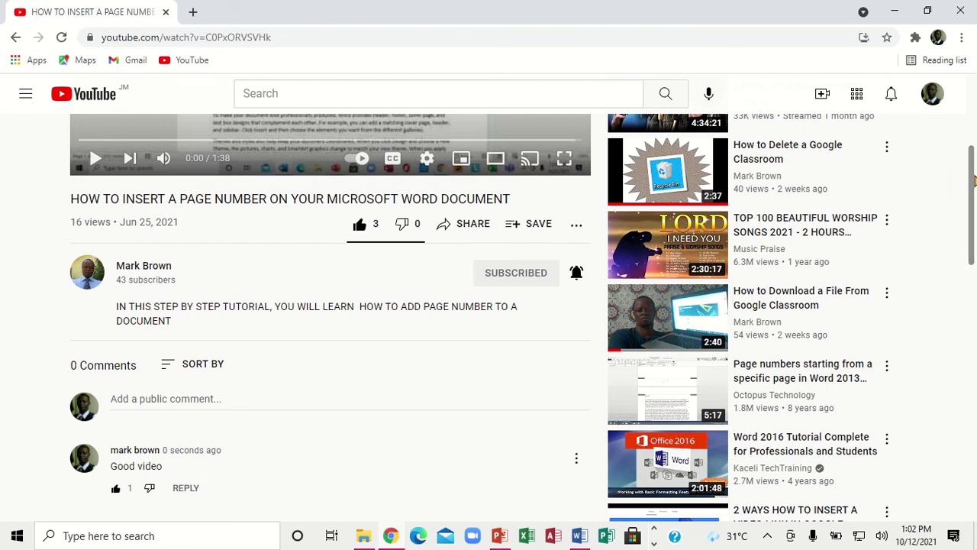
drag(975, 180, 971, 149)
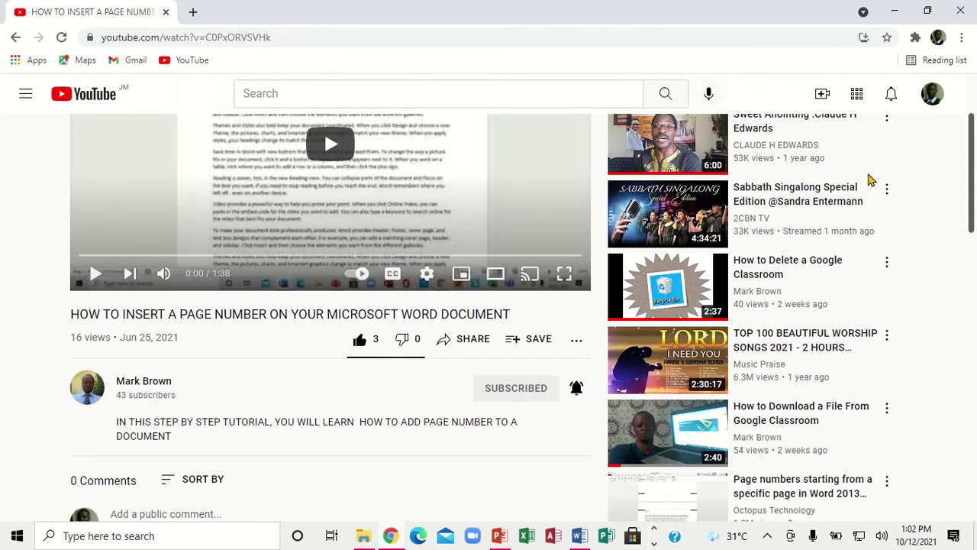
click(468, 338)
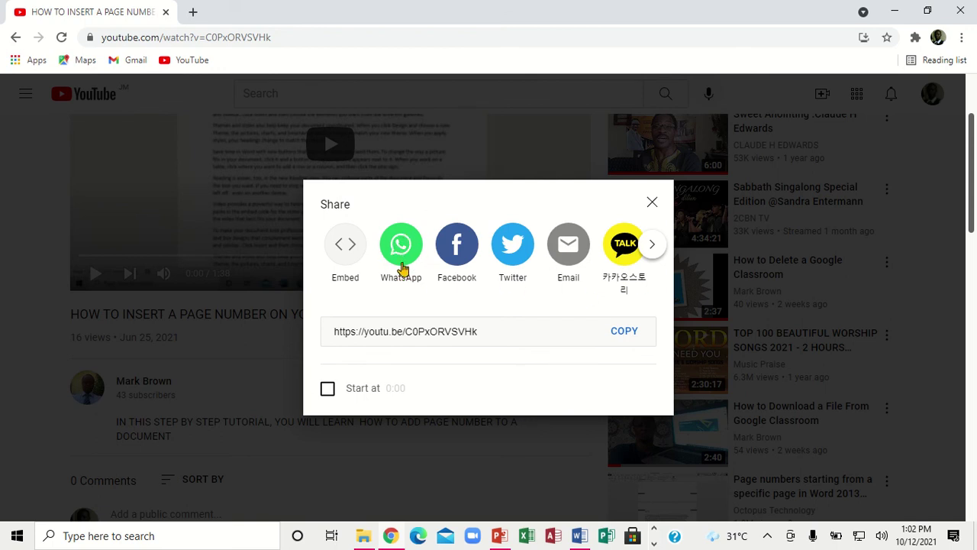
click(382, 244)
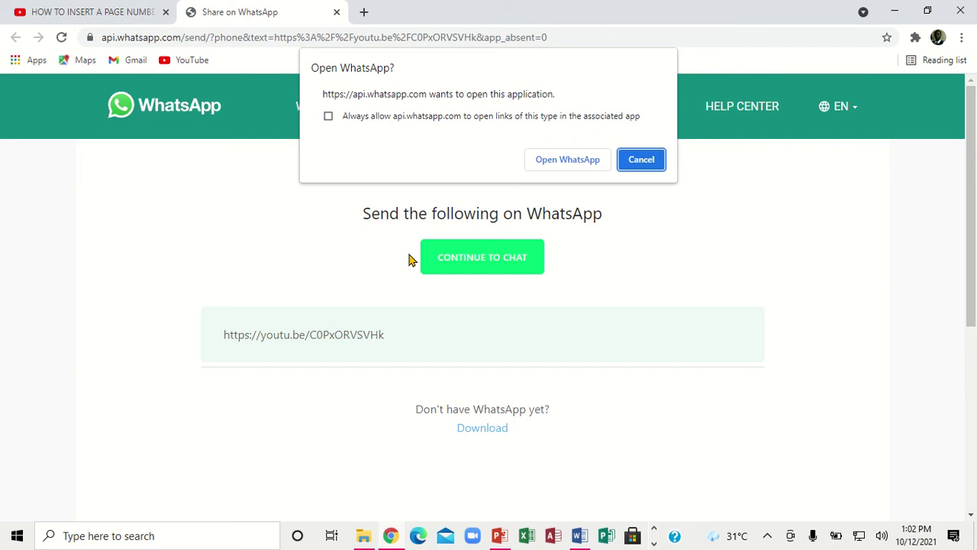
click(646, 161)
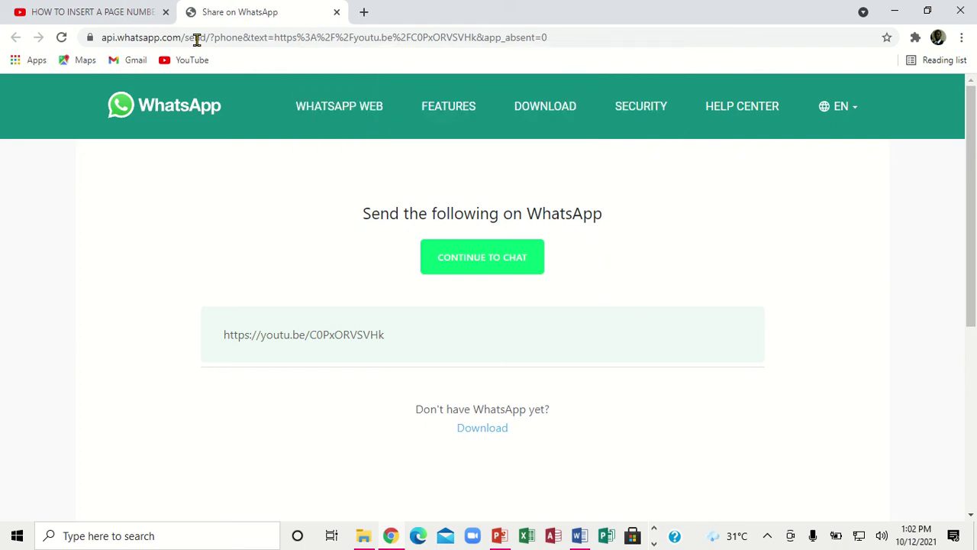
click(337, 12)
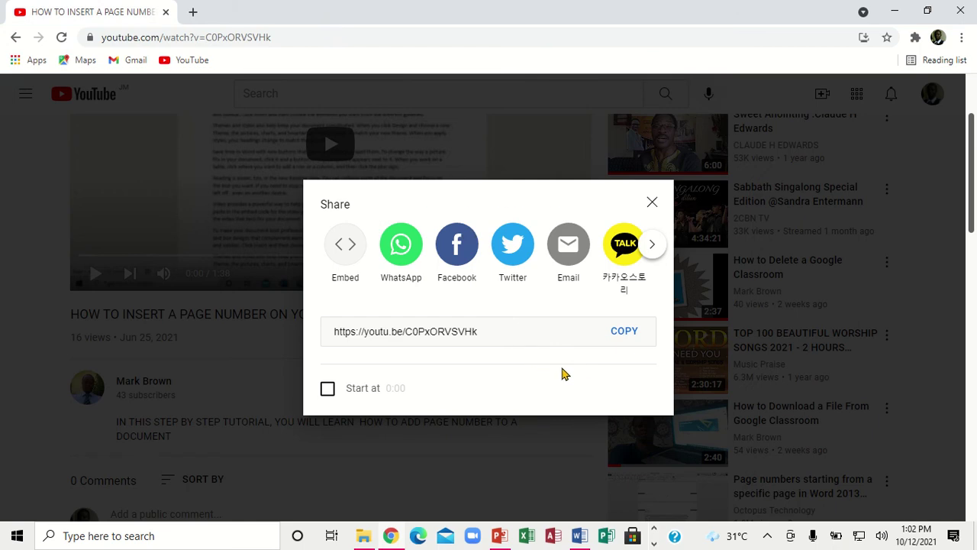
click(564, 255)
click(566, 260)
click(652, 243)
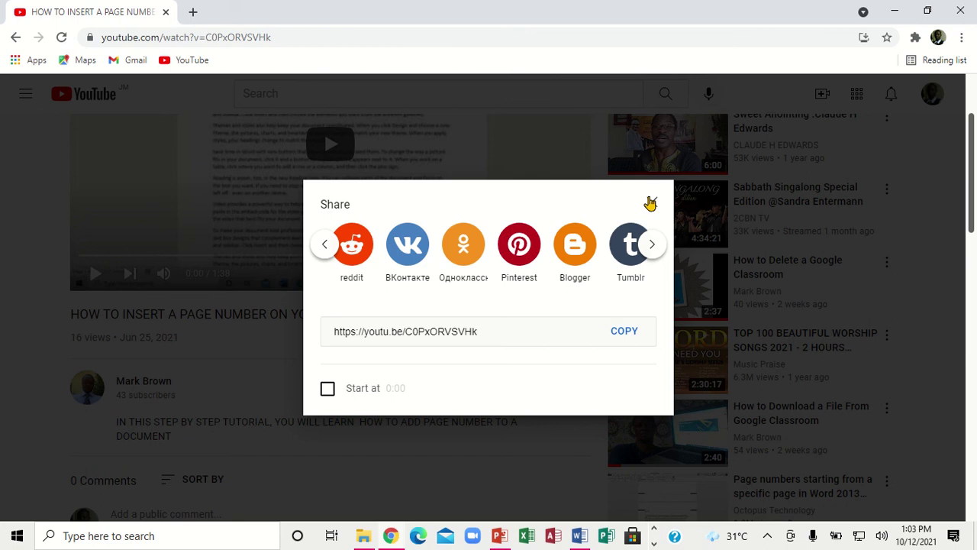
click(652, 202)
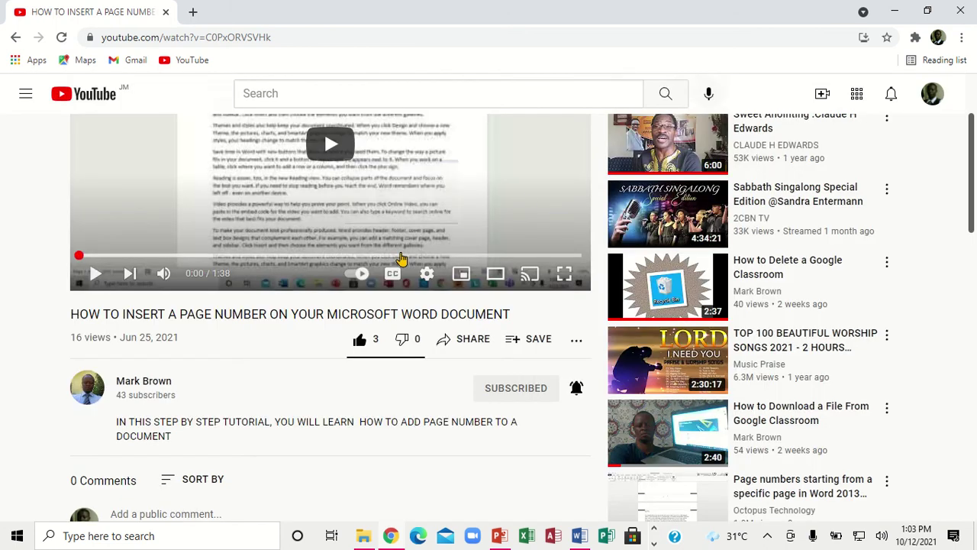
click(564, 274)
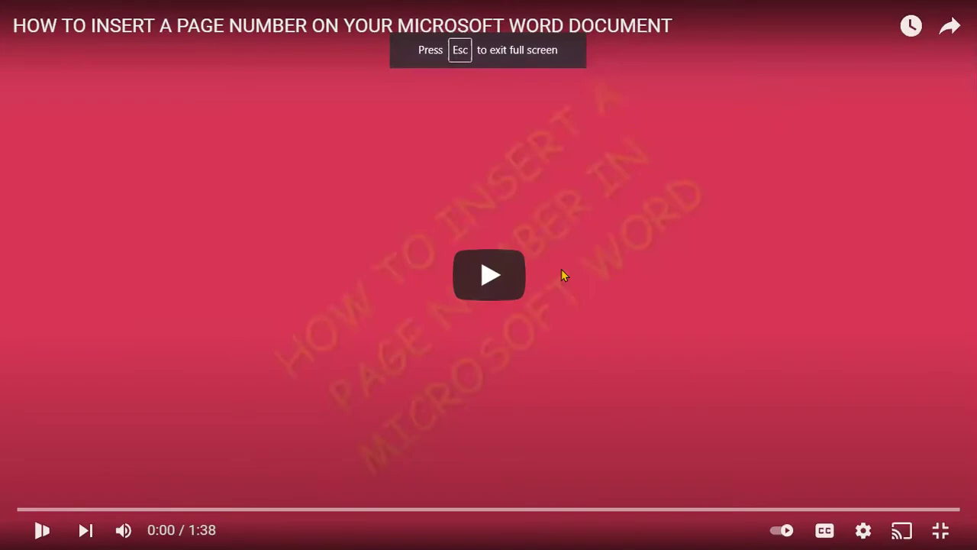
Step: Play the tutorial, pause at 0:04, mute and unmute it, and leave full screen
click(322, 374)
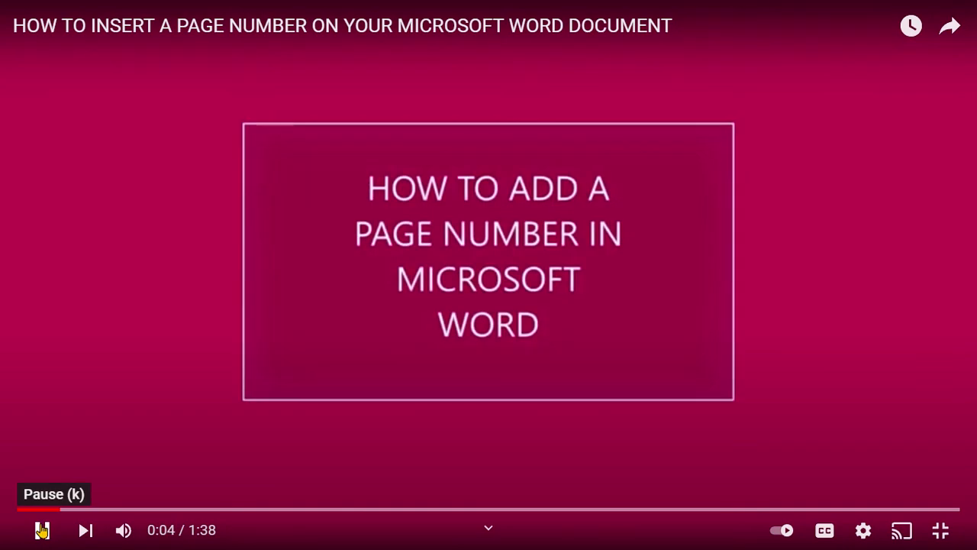
click(42, 530)
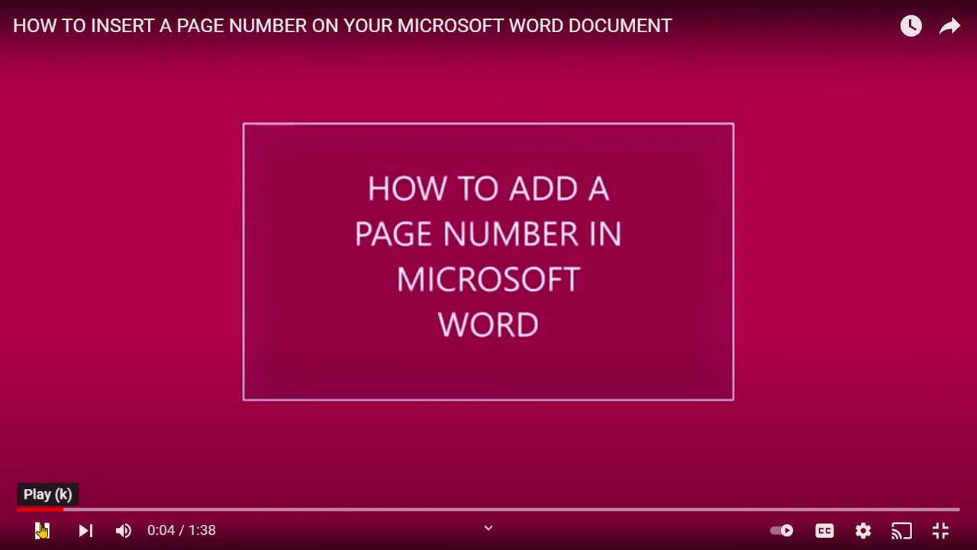
click(124, 531)
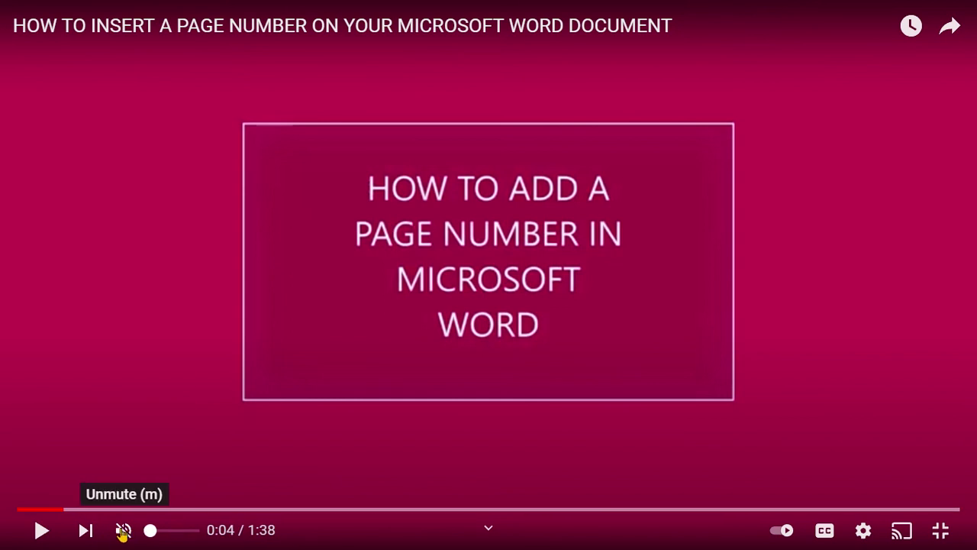
click(122, 531)
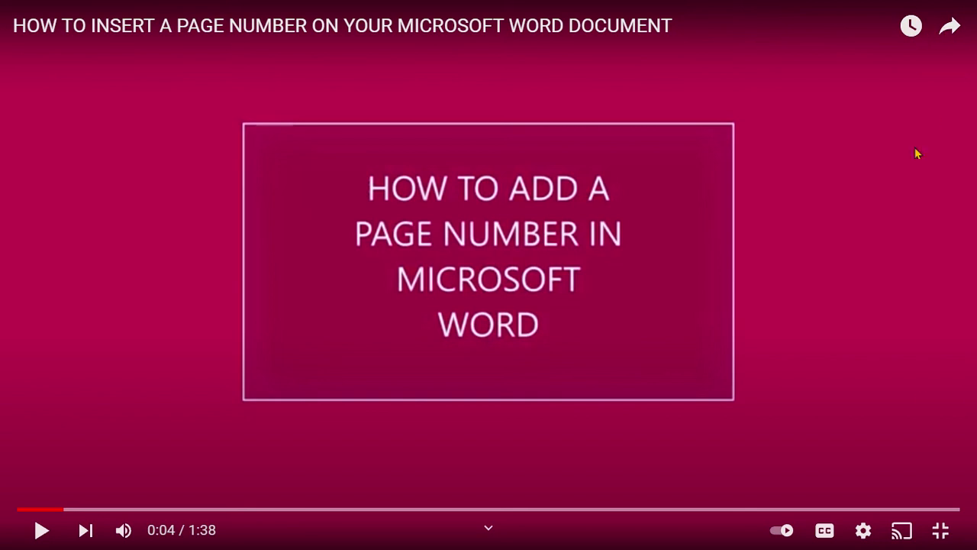
click(941, 530)
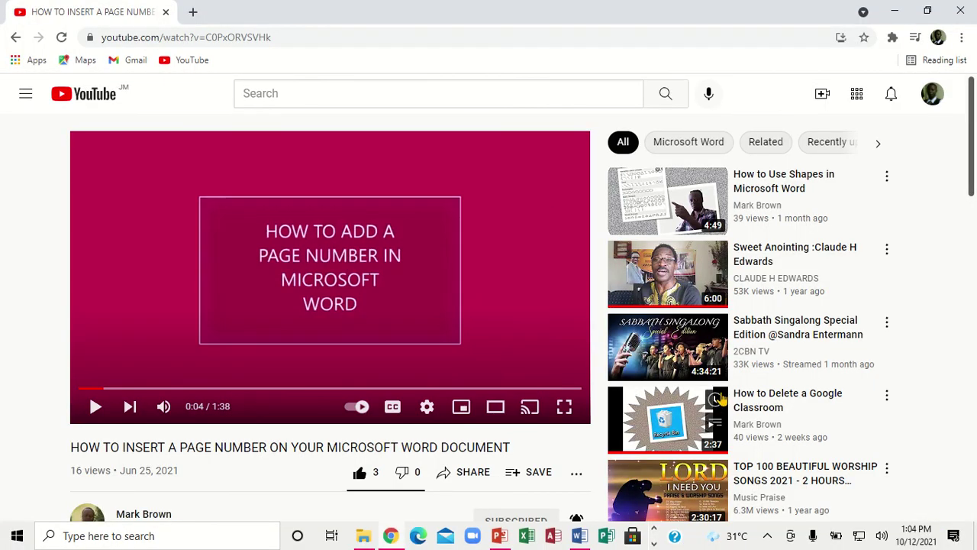